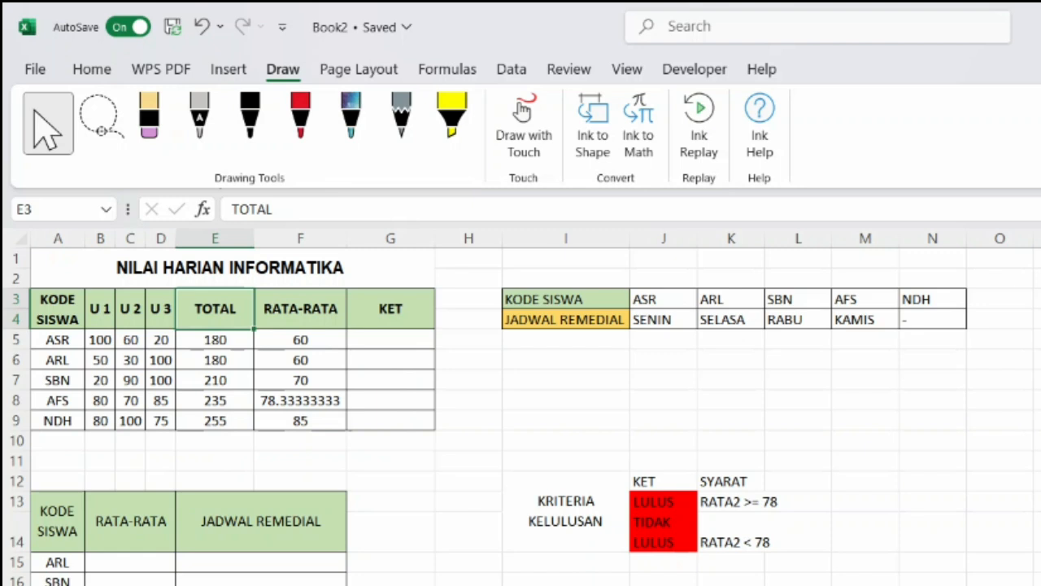
Annotate the KRITERIA KELULUSAN block in pink ink: circle it, write "KKM" beside it, and mark both RATA2 conditions and TIDAK LULUS.
{"action": "left_click", "coordinate": [332, 317]}
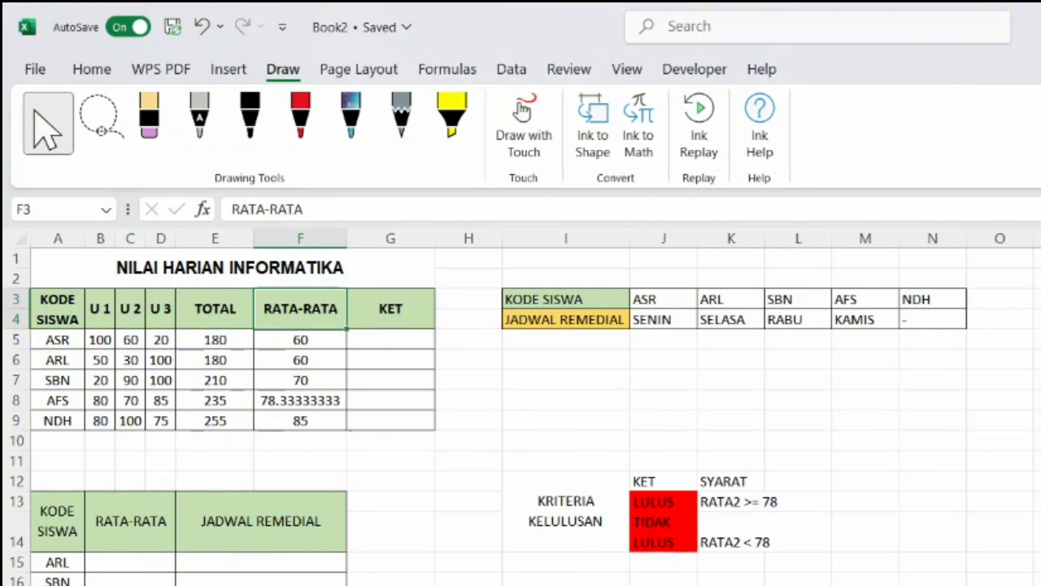
{"action": "left_click", "coordinate": [408, 343]}
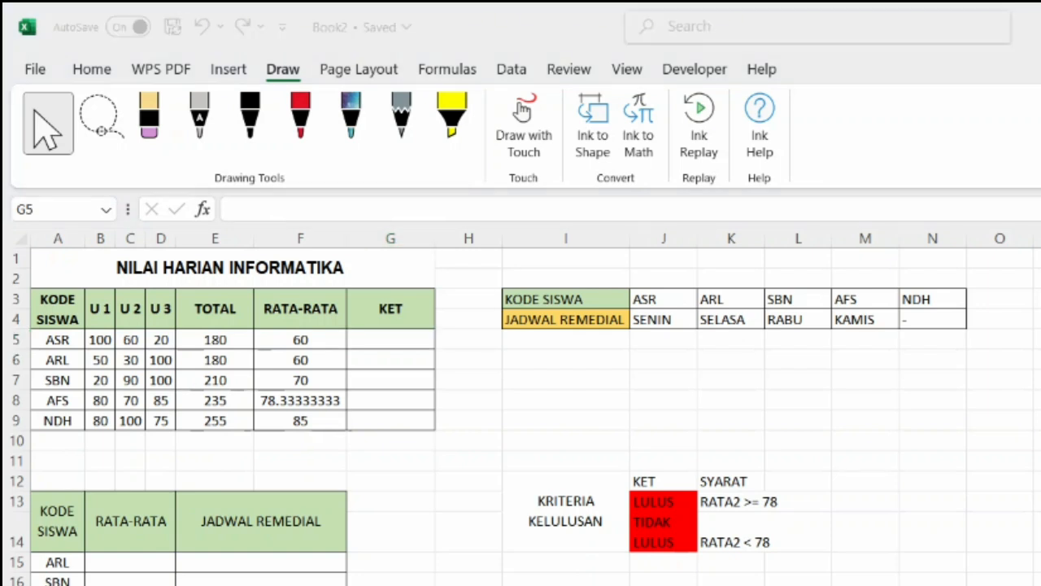
{"action": "mouse_move", "coordinate": [613, 445]}
{"action": "left_mouse_down"}
{"action": "mouse_move", "coordinate": [598, 448]}
{"action": "mouse_move", "coordinate": [511, 561]}
{"action": "mouse_move", "coordinate": [620, 584]}
{"action": "mouse_move", "coordinate": [829, 533]}
{"action": "mouse_move", "coordinate": [758, 450]}
{"action": "left_mouse_up"}
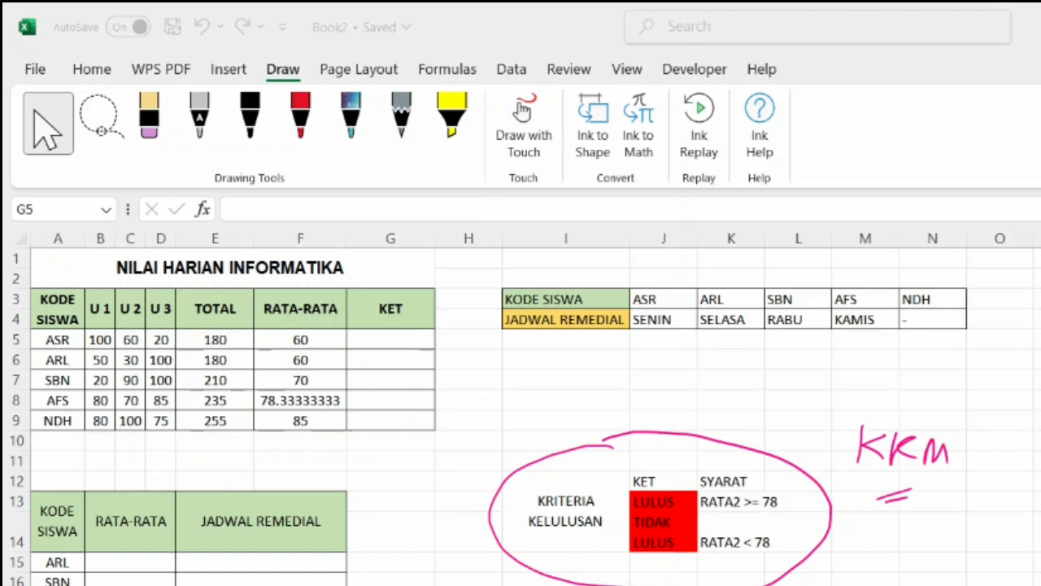
{"action": "left_click_drag", "start_coordinate": [730, 516], "coordinate": [759, 514]}
{"action": "left_click_drag", "start_coordinate": [697, 491], "coordinate": [705, 497]}
{"action": "left_click_drag", "start_coordinate": [732, 562], "coordinate": [759, 558]}
{"action": "left_click_drag", "start_coordinate": [731, 572], "coordinate": [761, 568]}
{"action": "mouse_move", "coordinate": [637, 513]}
{"action": "left_mouse_down"}
{"action": "mouse_move", "coordinate": [626, 550]}
{"action": "mouse_move", "coordinate": [675, 553]}
{"action": "left_mouse_up"}
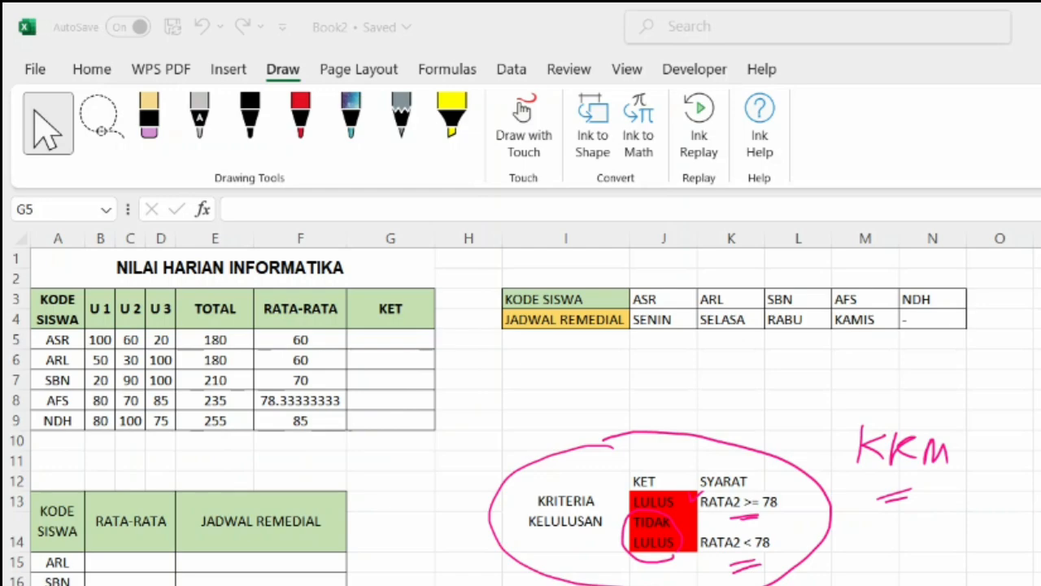
Handwrite "Rumus IF → logical test" below the criteria block and circle ASR's RATA-RATA value in the grade table.
{"action": "mouse_move", "coordinate": [508, 421]}
{"action": "left_mouse_down"}
{"action": "mouse_move", "coordinate": [463, 421]}
{"action": "mouse_move", "coordinate": [518, 454]}
{"action": "mouse_move", "coordinate": [510, 421]}
{"action": "mouse_move", "coordinate": [549, 446]}
{"action": "mouse_move", "coordinate": [543, 454]}
{"action": "left_mouse_up"}
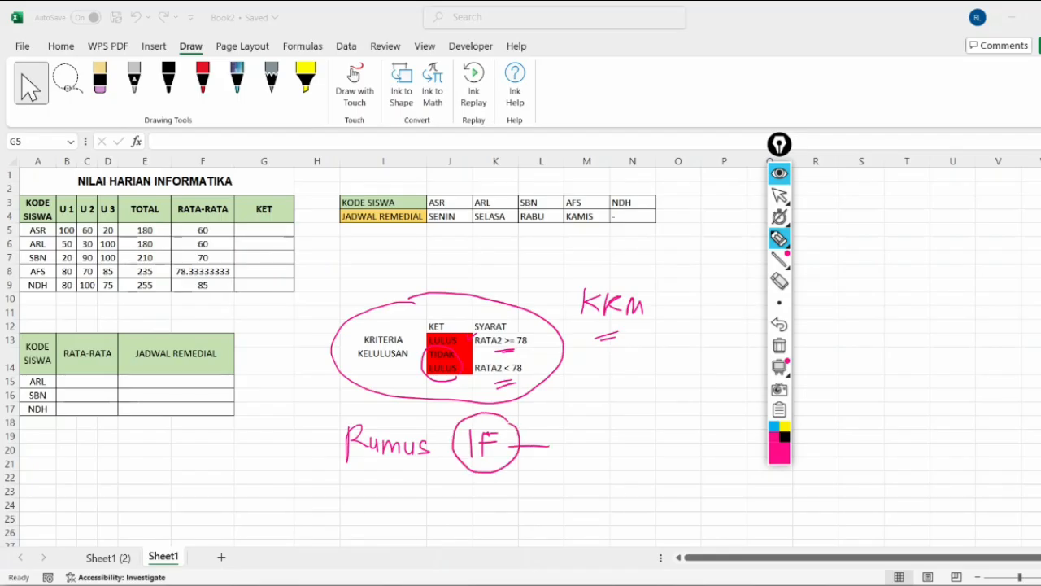
{"action": "mouse_move", "coordinate": [570, 419]}
{"action": "left_mouse_down"}
{"action": "mouse_move", "coordinate": [571, 458]}
{"action": "mouse_move", "coordinate": [586, 444]}
{"action": "mouse_move", "coordinate": [594, 467]}
{"action": "mouse_move", "coordinate": [619, 460]}
{"action": "left_mouse_up"}
{"action": "left_click", "coordinate": [618, 446]}
{"action": "mouse_move", "coordinate": [631, 443]}
{"action": "left_mouse_down"}
{"action": "mouse_move", "coordinate": [632, 459]}
{"action": "mouse_move", "coordinate": [646, 462]}
{"action": "left_mouse_up"}
{"action": "mouse_move", "coordinate": [654, 422]}
{"action": "left_mouse_down"}
{"action": "mouse_move", "coordinate": [658, 461]}
{"action": "mouse_move", "coordinate": [680, 463]}
{"action": "left_mouse_up"}
{"action": "mouse_move", "coordinate": [670, 449]}
{"action": "left_mouse_down"}
{"action": "mouse_move", "coordinate": [685, 447]}
{"action": "mouse_move", "coordinate": [696, 462]}
{"action": "left_mouse_up"}
{"action": "mouse_move", "coordinate": [716, 437]}
{"action": "left_mouse_down"}
{"action": "mouse_move", "coordinate": [718, 460]}
{"action": "mouse_move", "coordinate": [722, 448]}
{"action": "left_mouse_up"}
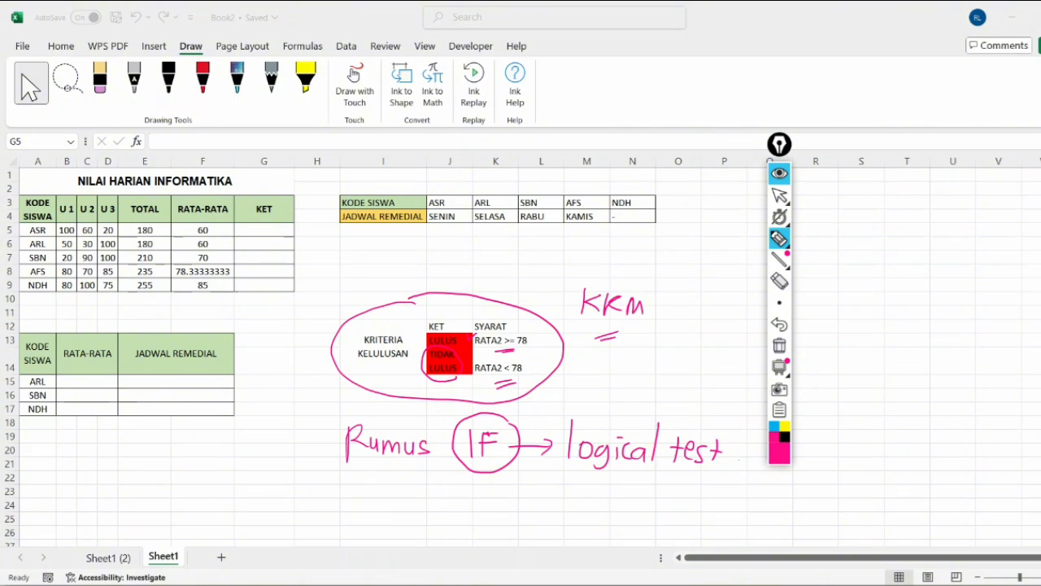
{"action": "left_click_drag", "start_coordinate": [213, 221], "coordinate": [200, 221]}
Return to cell editing and start an IF formula in ASR's KET cell (G5) with the logical test F5>=78.
{"action": "left_click", "coordinate": [779, 195]}
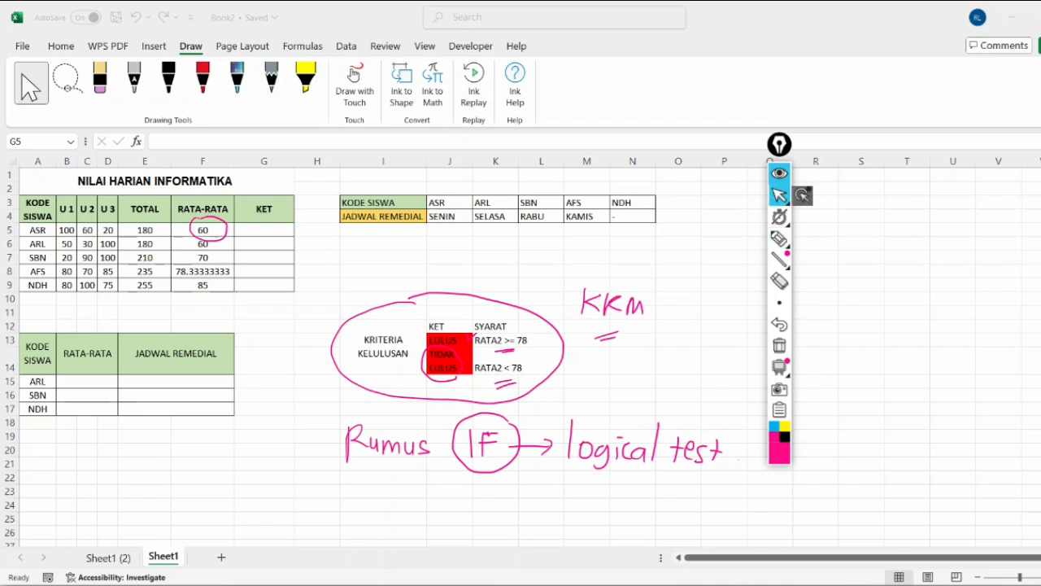
{"action": "left_click", "coordinate": [274, 230]}
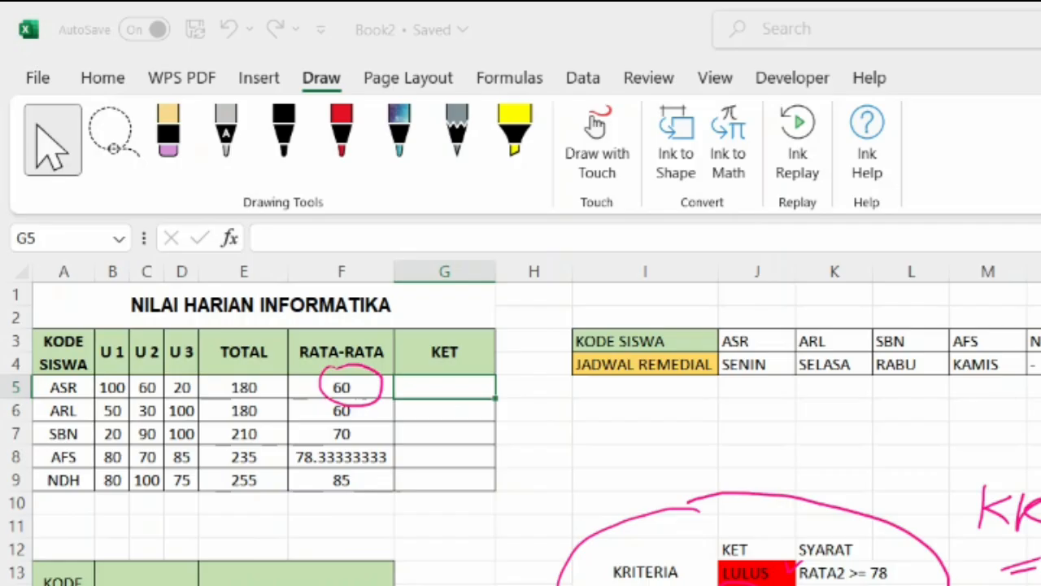
{"action": "type", "text": "=I"}
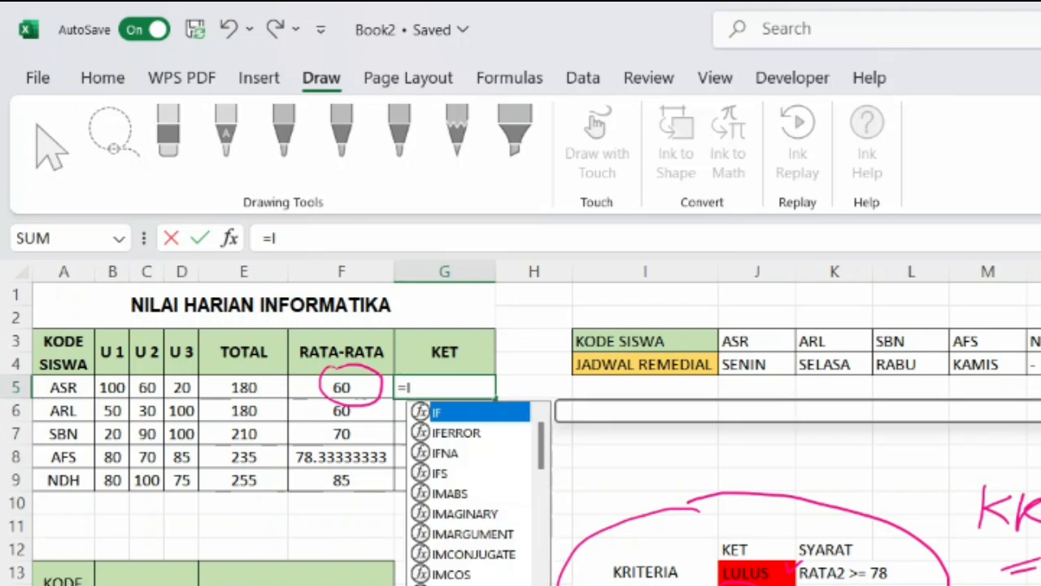
{"action": "type", "text": "F"}
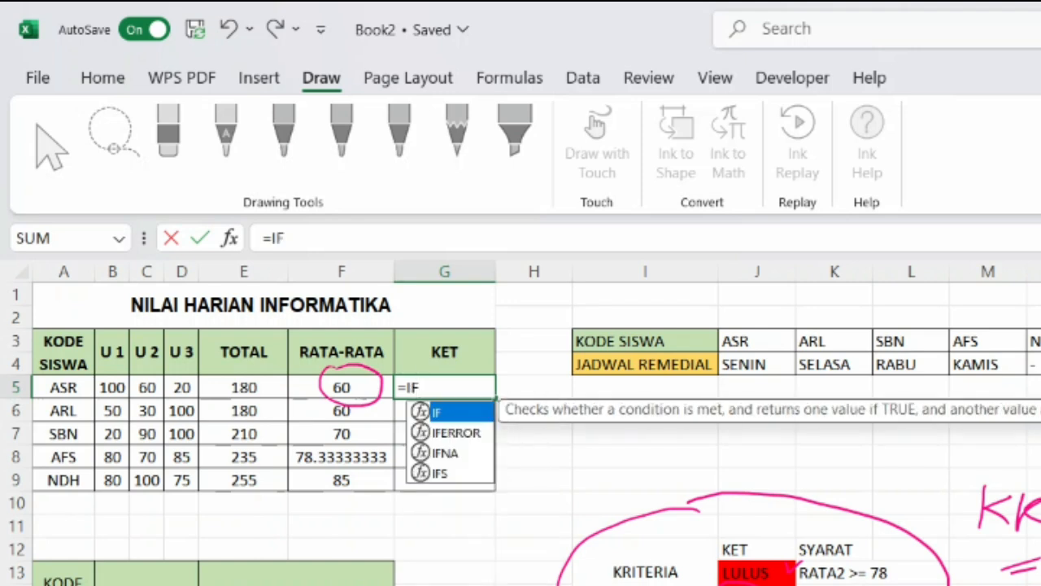
{"action": "type", "text": "("}
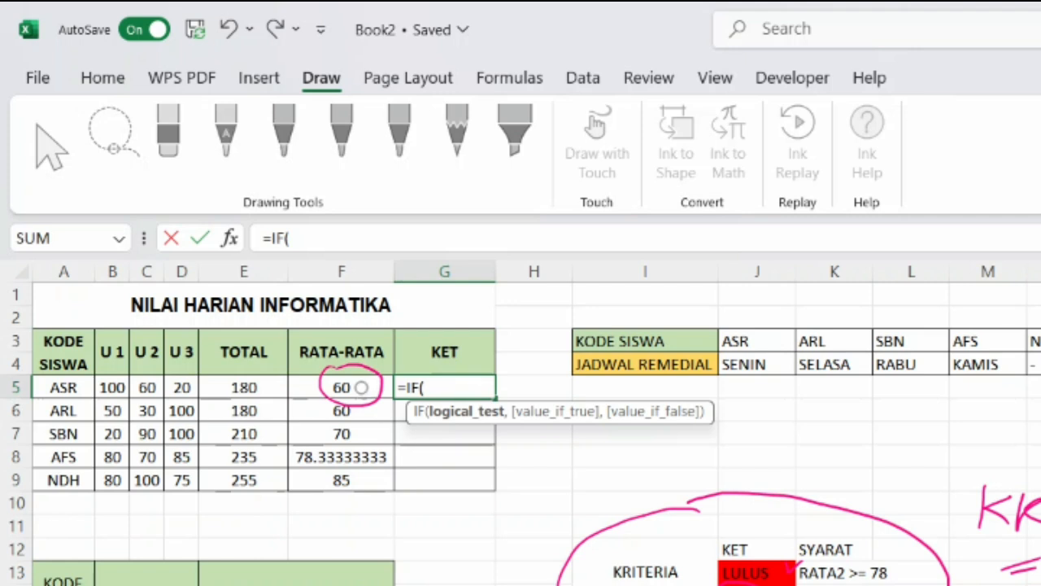
{"action": "left_click", "coordinate": [361, 387]}
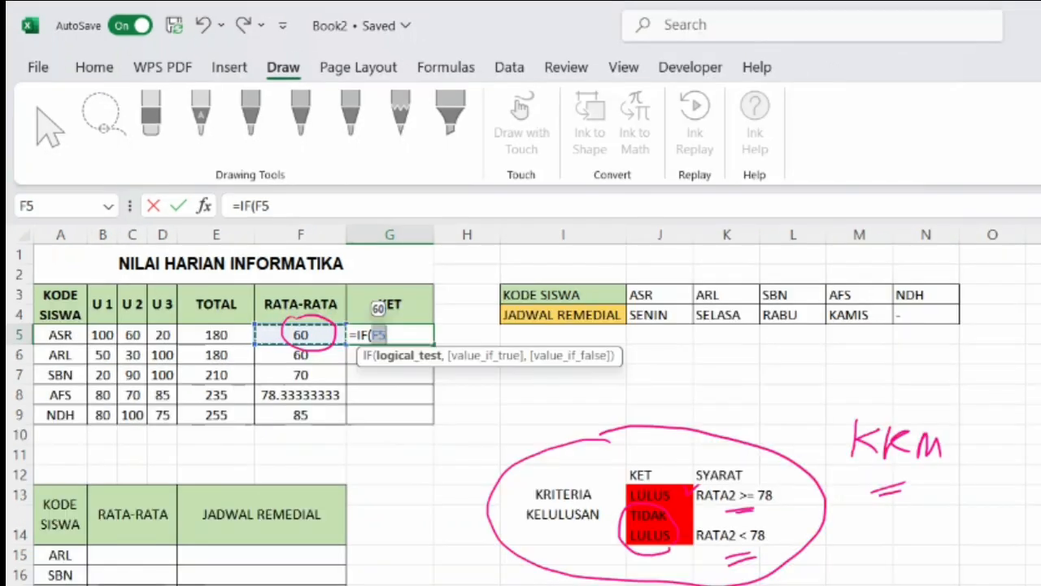
{"action": "type", "text": ">="}
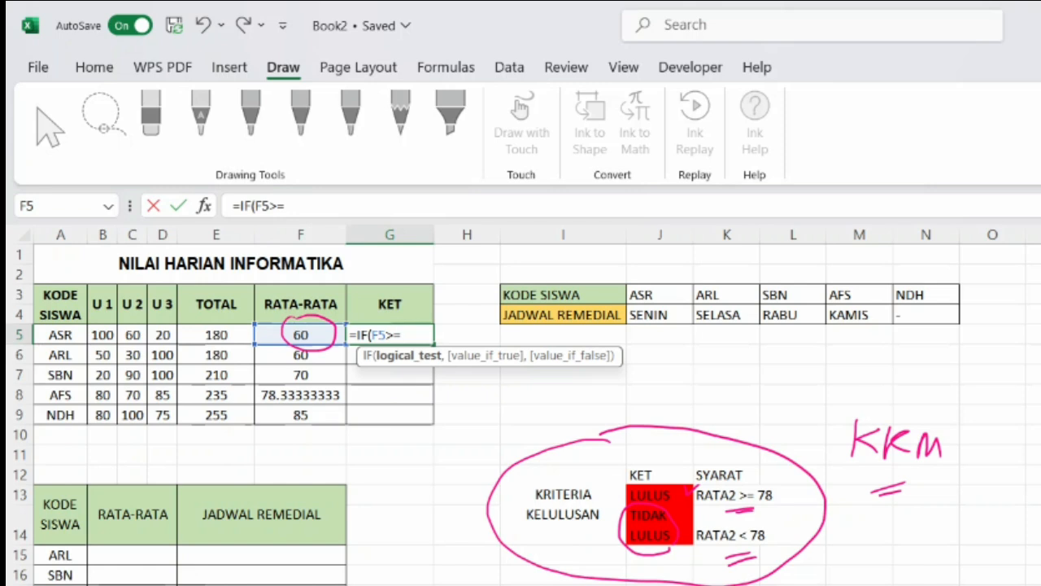
{"action": "type", "text": "78,"}
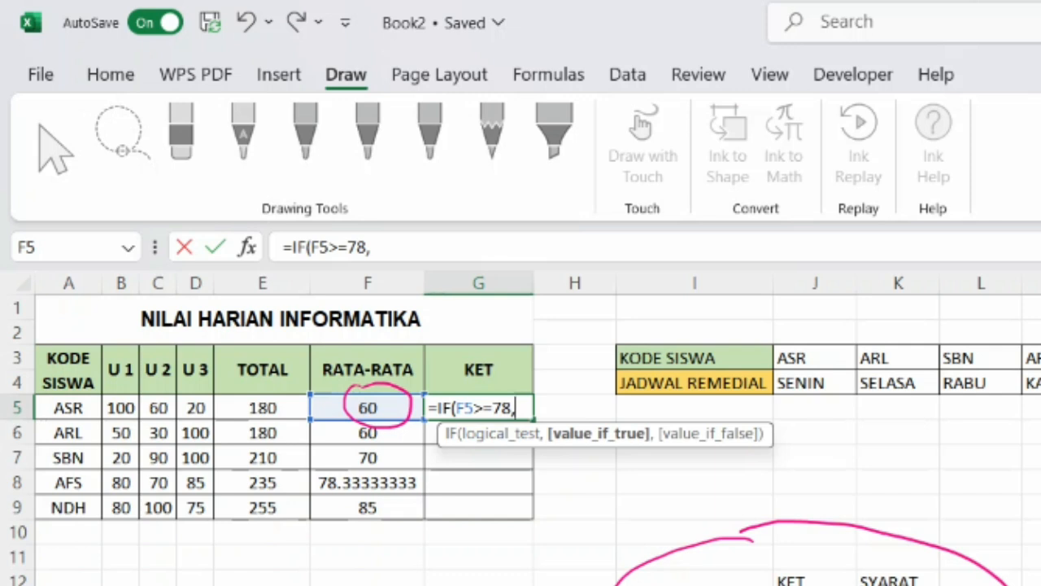
Complete the G5 formula as =IF(F5>=78,"LULUS",TIDAK LULUS") and enter it.
{"action": "type", "text": "\"LULUS\","}
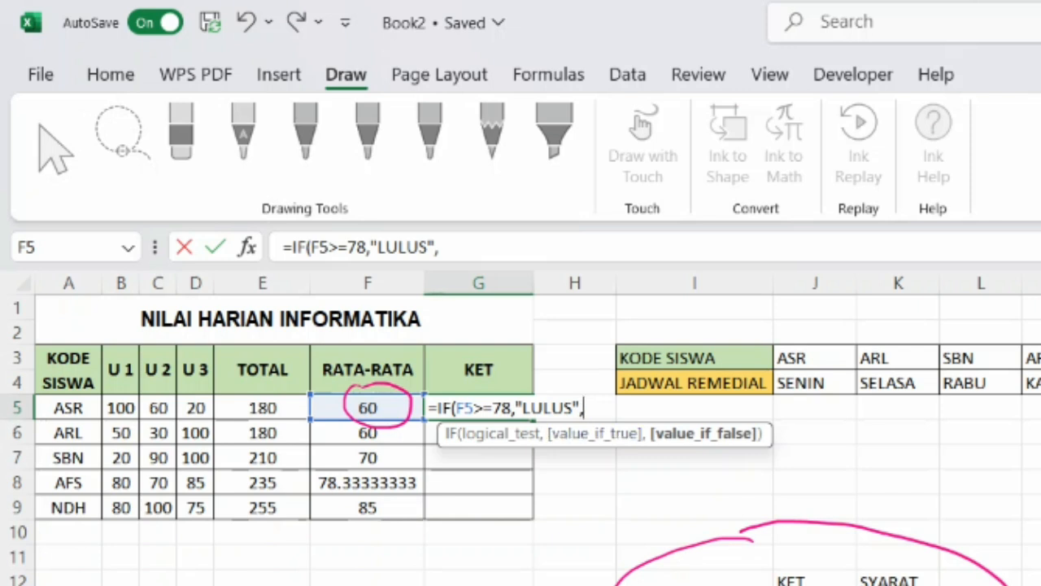
{"action": "type", "text": "T"}
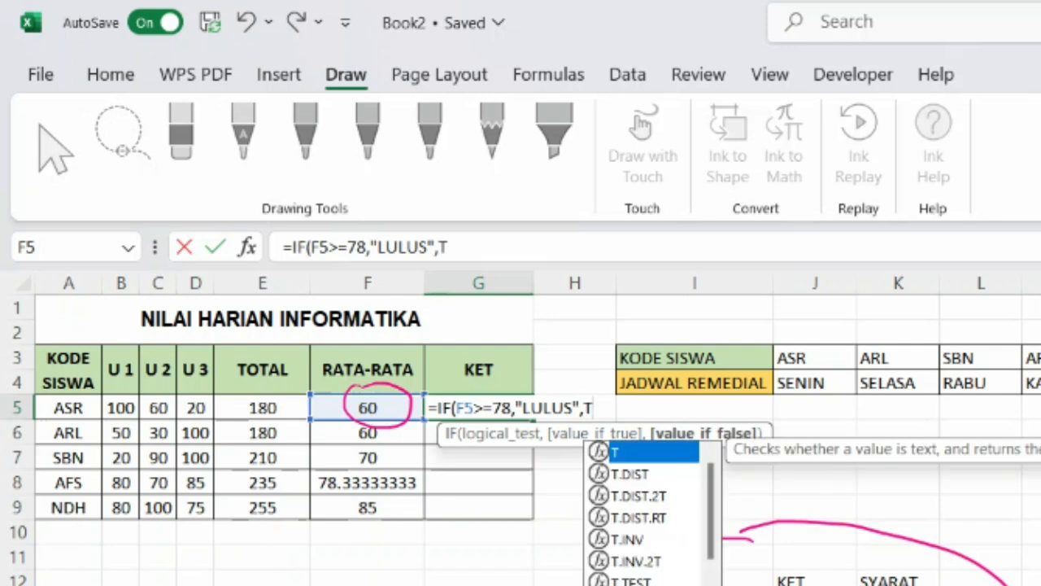
{"action": "type", "text": "IDAK LU"}
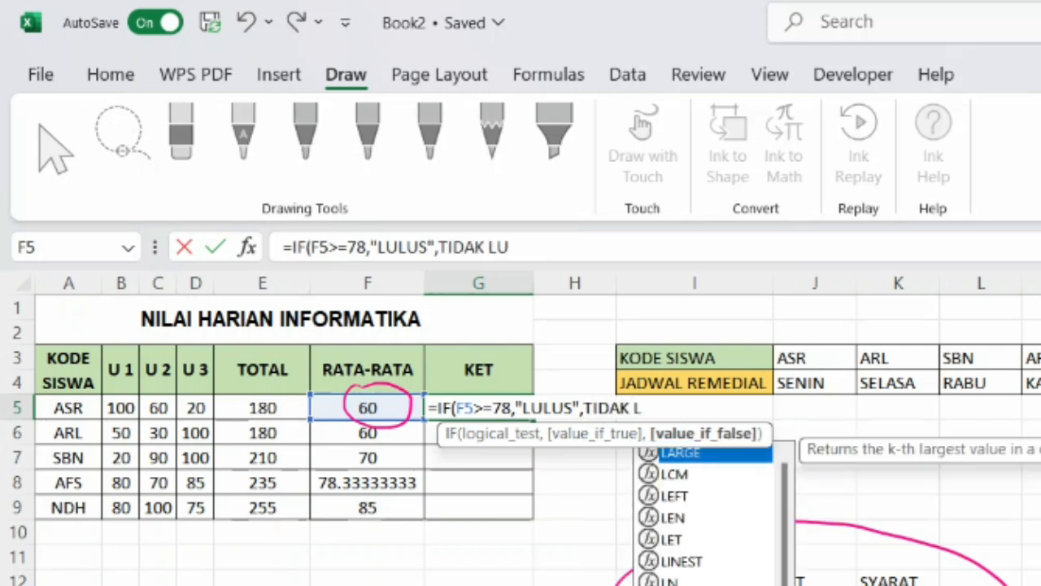
{"action": "type", "text": "LUS\""}
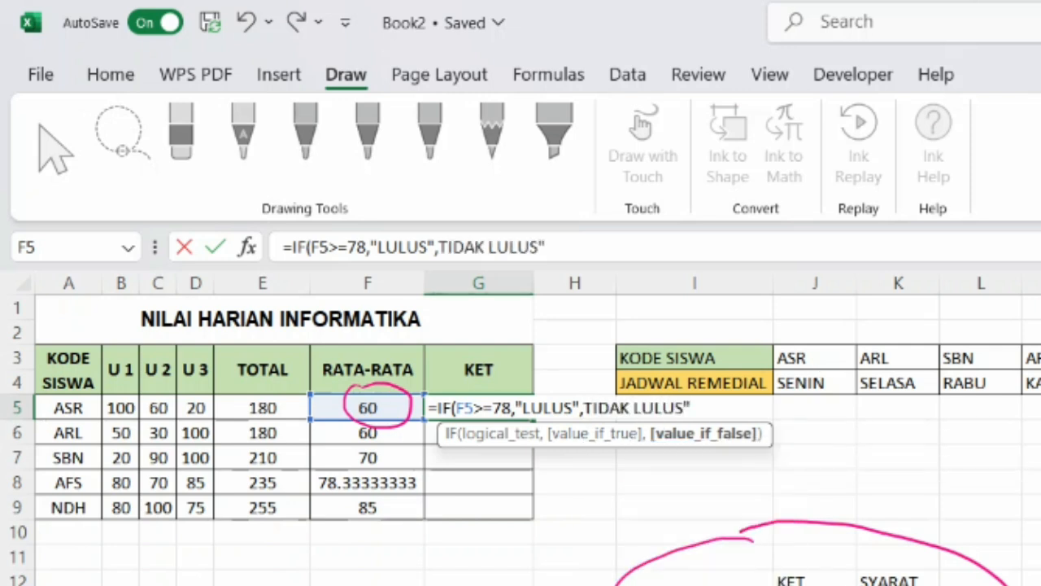
{"action": "type", "text": ")"}
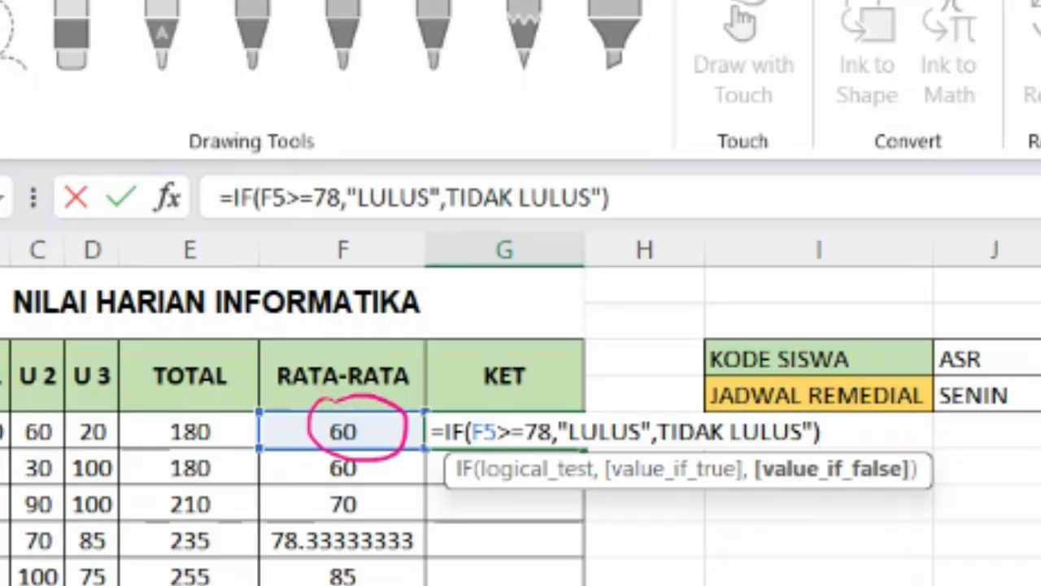
{"action": "key", "text": "Return"}
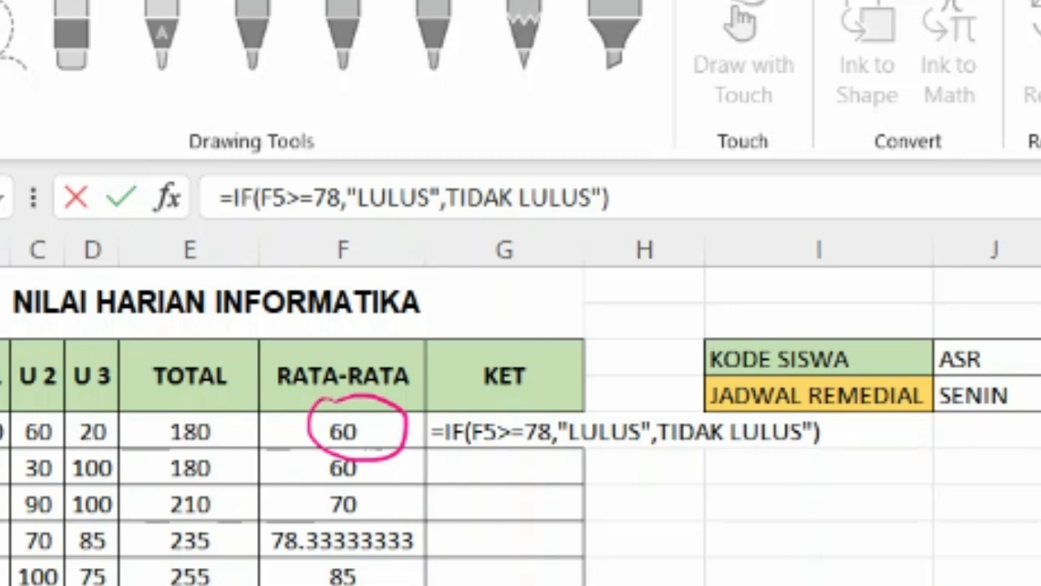
Mark the quotation marks around LULUS in the G5 formula with ink notes, and undo those marks.
{"action": "mouse_move", "coordinate": [657, 403]}
{"action": "left_mouse_down"}
{"action": "mouse_move", "coordinate": [622, 394]}
{"action": "mouse_move", "coordinate": [633, 449]}
{"action": "mouse_move", "coordinate": [673, 401]}
{"action": "left_mouse_up"}
{"action": "mouse_move", "coordinate": [592, 389]}
{"action": "left_mouse_down"}
{"action": "mouse_move", "coordinate": [576, 379]}
{"action": "mouse_move", "coordinate": [536, 403]}
{"action": "mouse_move", "coordinate": [643, 403]}
{"action": "left_mouse_up"}
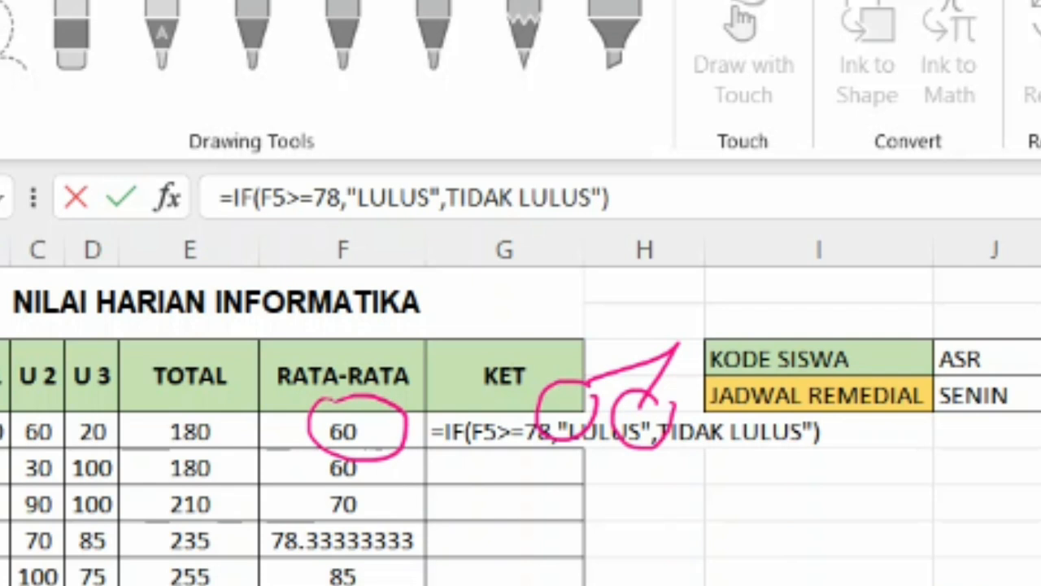
{"action": "left_click_drag", "start_coordinate": [640, 264], "coordinate": [626, 324]}
{"action": "mouse_move", "coordinate": [616, 285]}
{"action": "left_mouse_down"}
{"action": "mouse_move", "coordinate": [662, 289]}
{"action": "mouse_move", "coordinate": [699, 322]}
{"action": "left_mouse_up"}
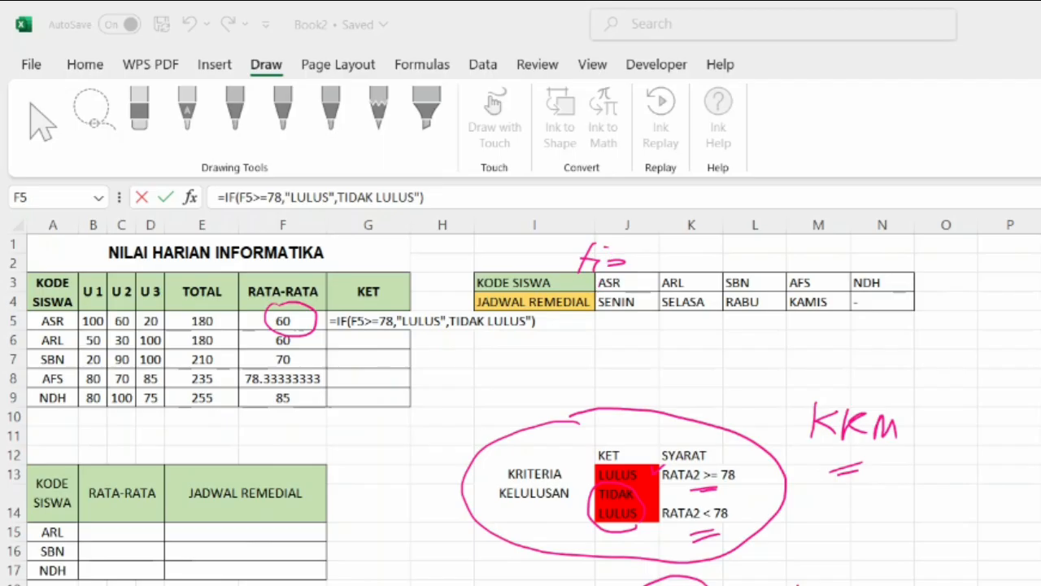
{"action": "key", "text": "ctrl+z"}
{"action": "key", "text": "ctrl+z"}
{"action": "key", "text": "ctrl+z"}
Accept the suggested correction of the G5 formula and add the missing space so its false result is "TIDAK LULUS".
{"action": "left_click", "coordinate": [441, 197]}
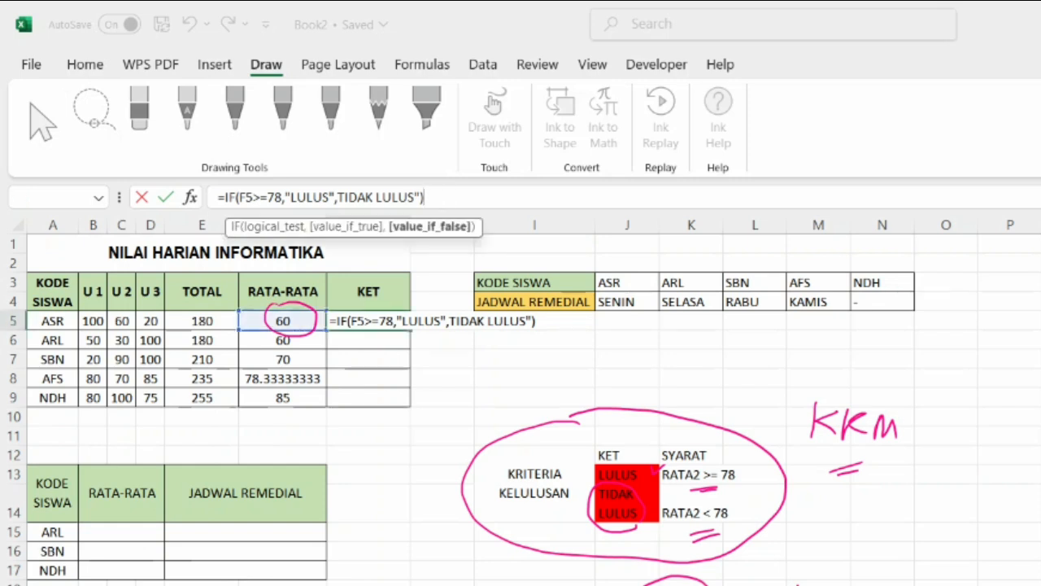
{"action": "key", "text": "Return"}
{"action": "key", "text": "Return"}
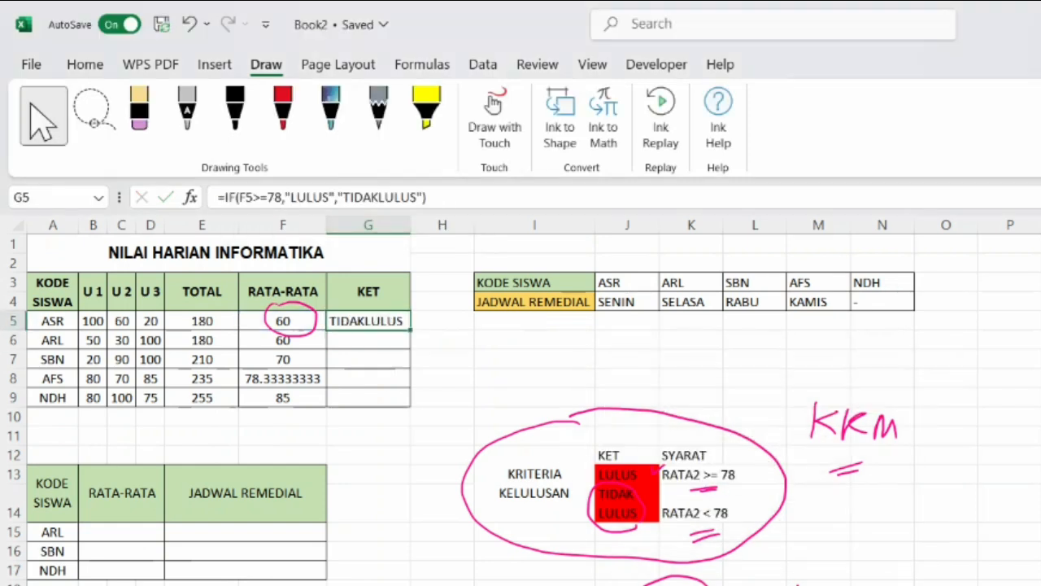
{"action": "left_click", "coordinate": [379, 198]}
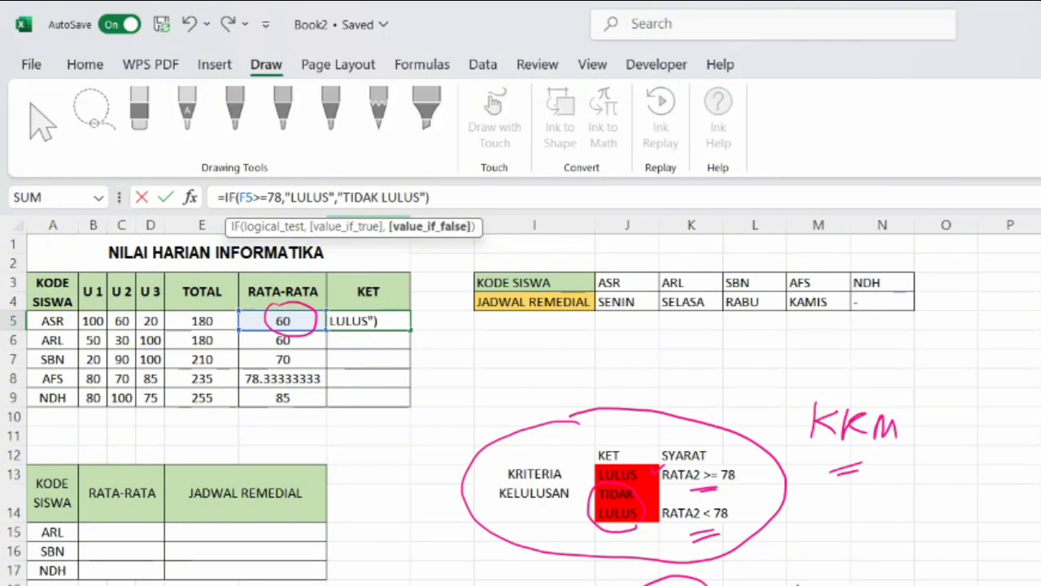
{"action": "key", "text": "Return"}
Fill the IF formula from G5 down through G9 and check the KET entries for AFS and NDH.
{"action": "left_click", "coordinate": [299, 316]}
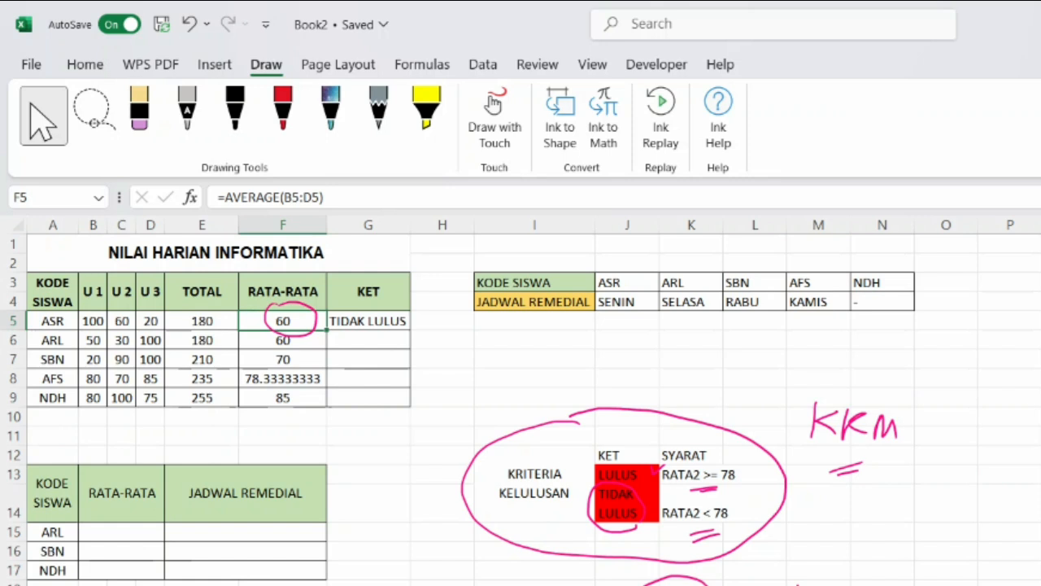
{"action": "left_click", "coordinate": [368, 320]}
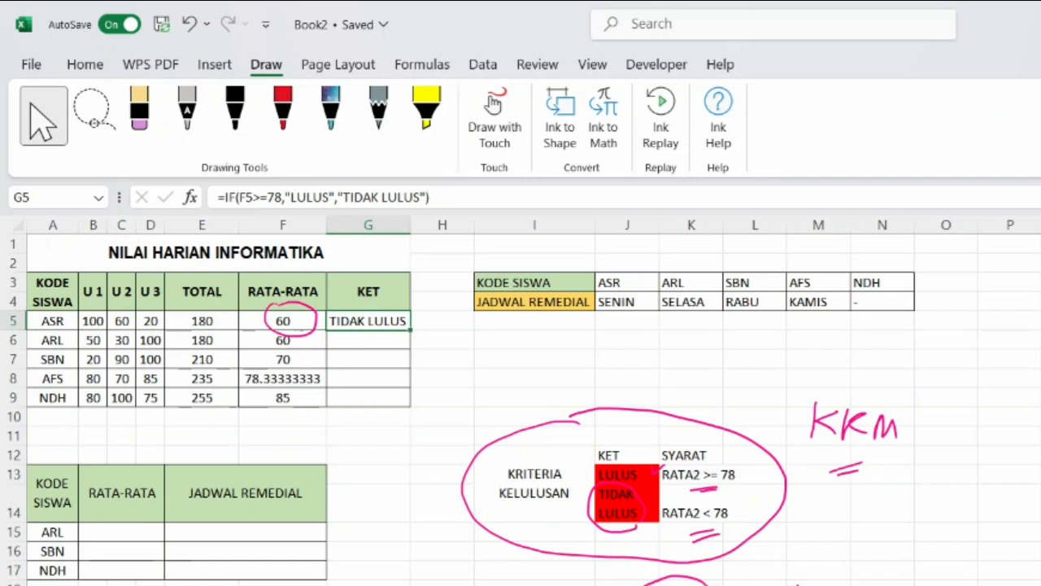
{"action": "double_click", "coordinate": [410, 324]}
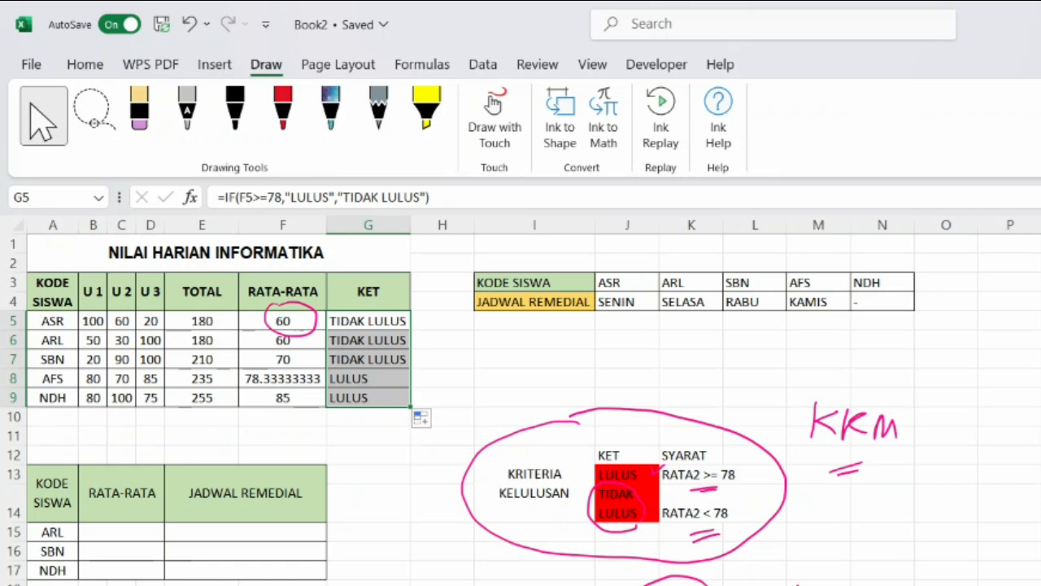
{"action": "left_click", "coordinate": [57, 382]}
{"action": "left_click", "coordinate": [62, 397]}
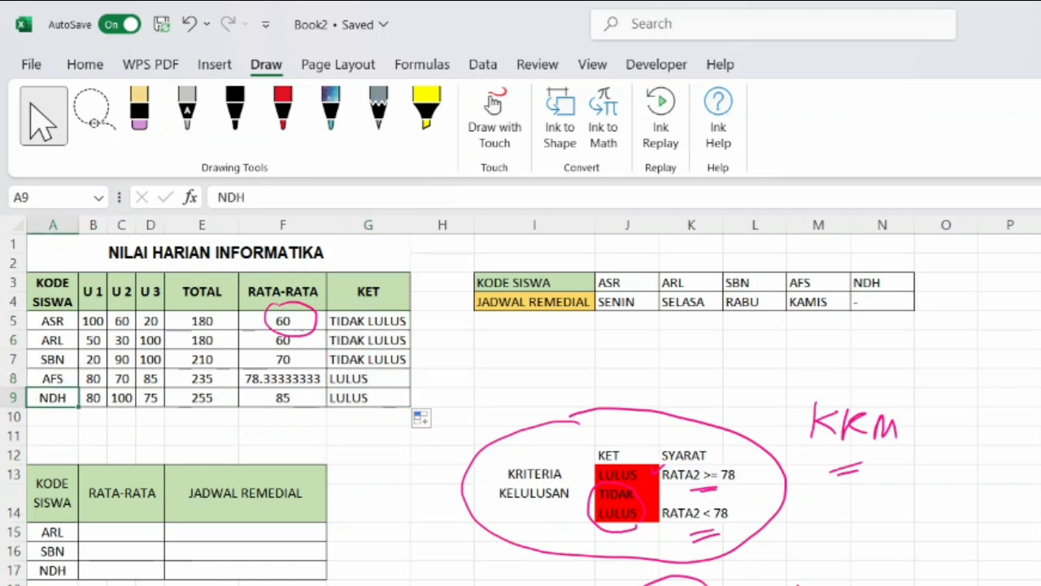
{"action": "left_click", "coordinate": [389, 378]}
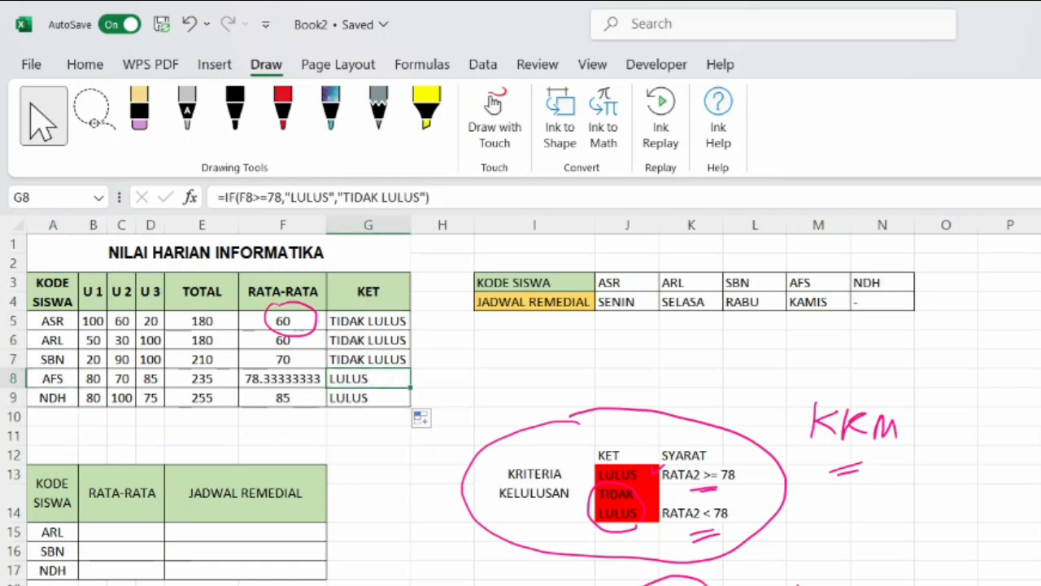